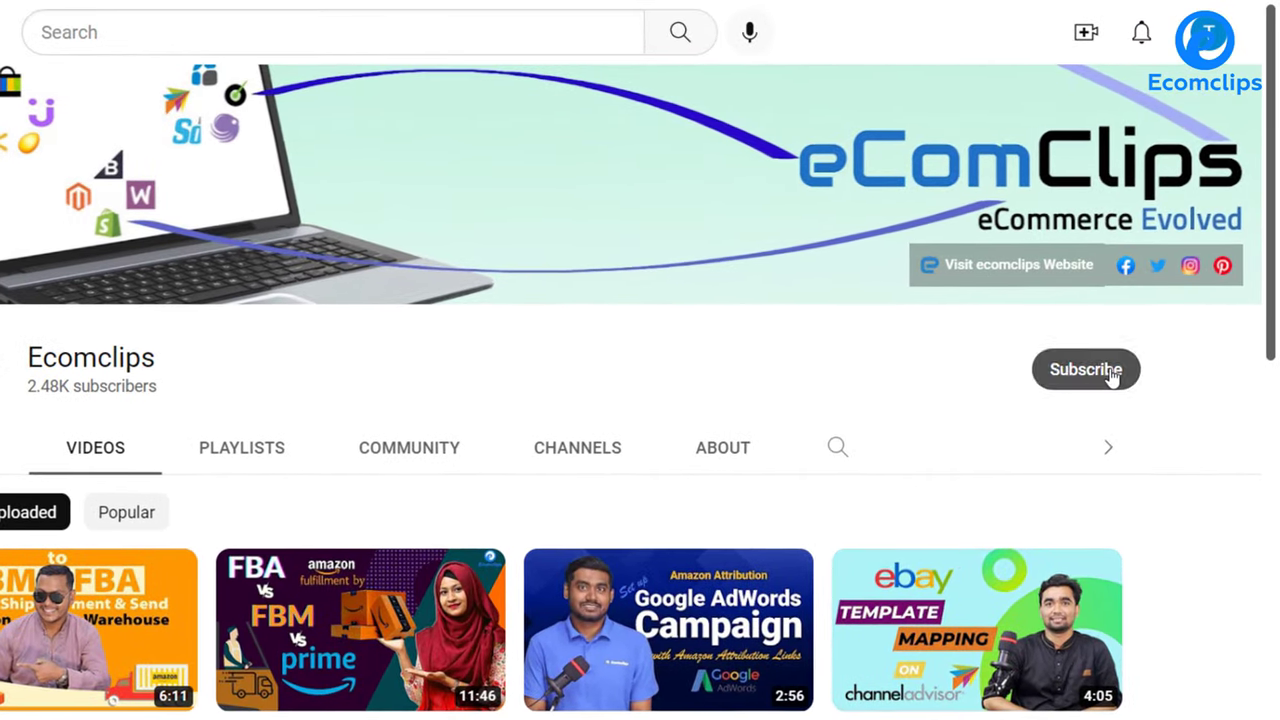
Hit Subscribe on the Ecomclips YouTube channel page
{"action": "left_click", "coordinate": [1109, 324]}
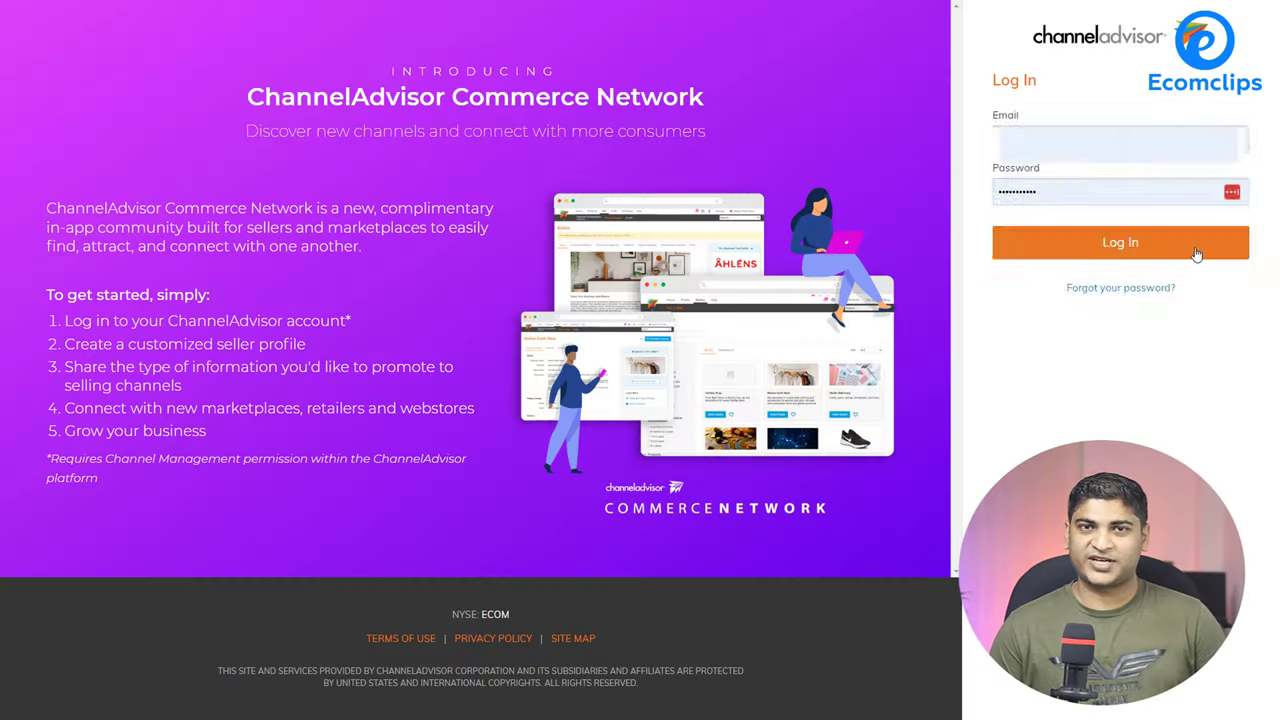
Sign in and go to Fulfill > Orders to list the Houzz Marketplace orders
{"action": "left_click", "coordinate": [1176, 249]}
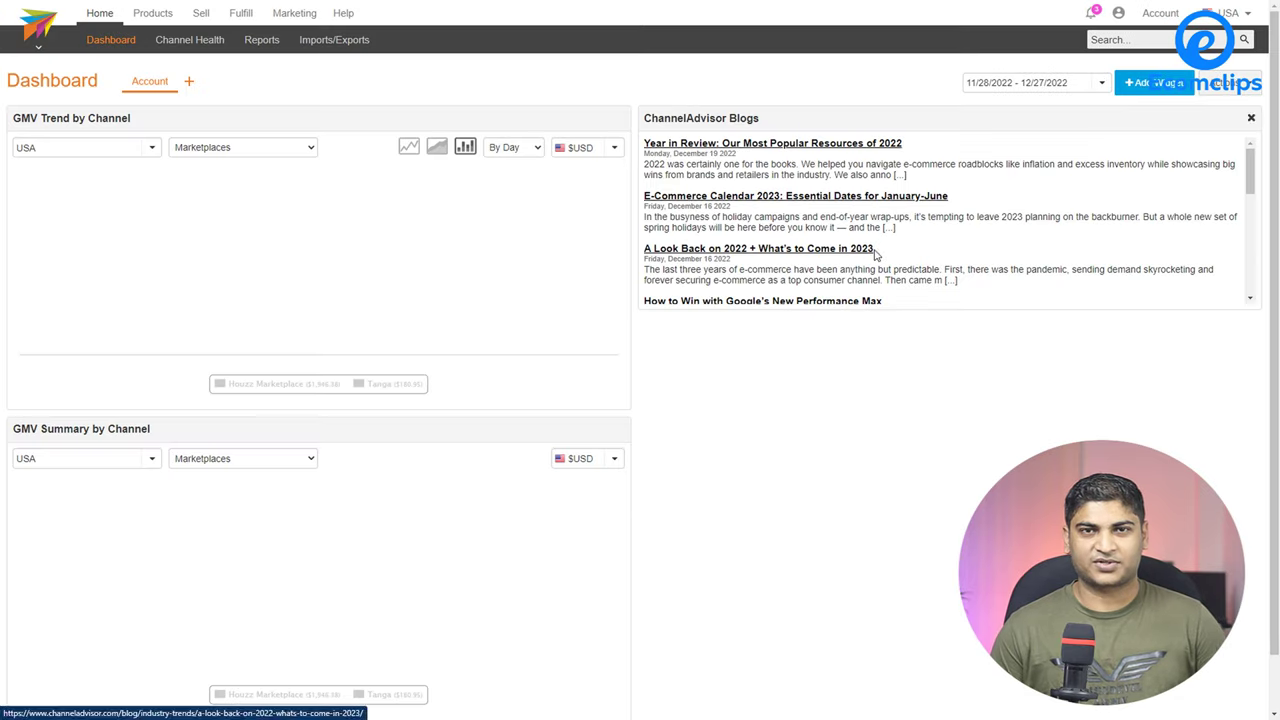
{"action": "left_click", "coordinate": [112, 20]}
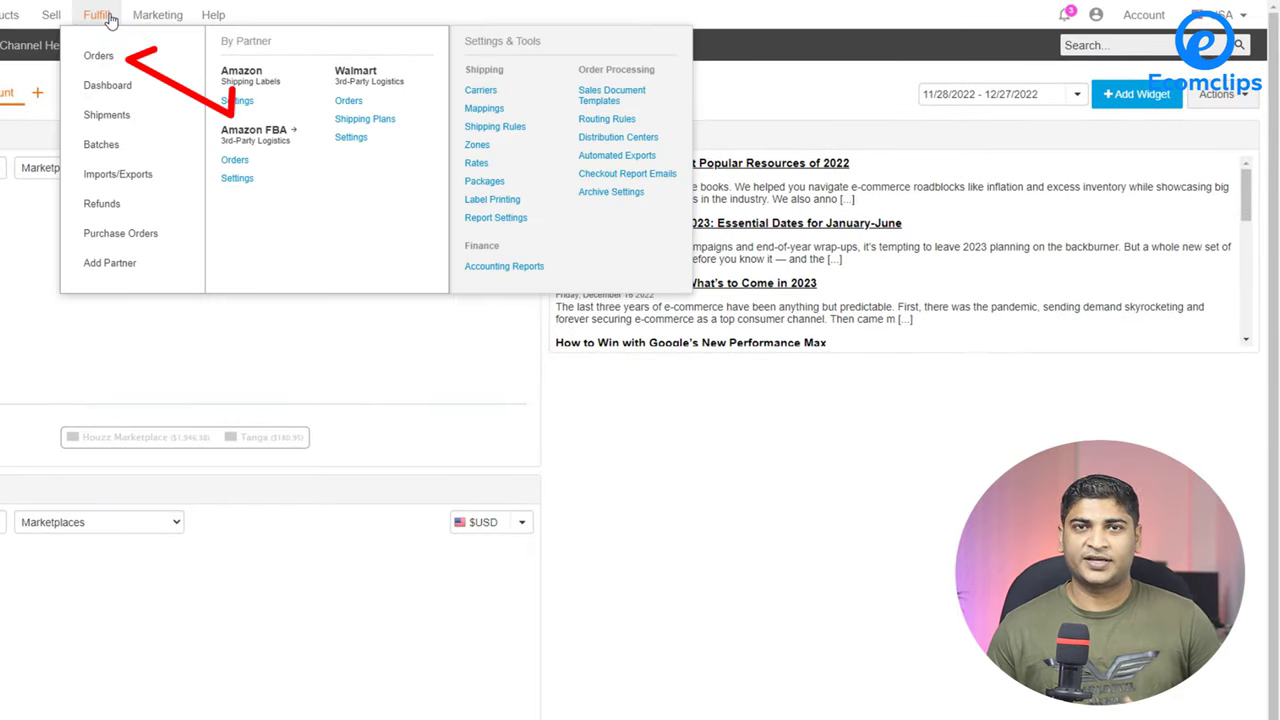
{"action": "left_click", "coordinate": [107, 60]}
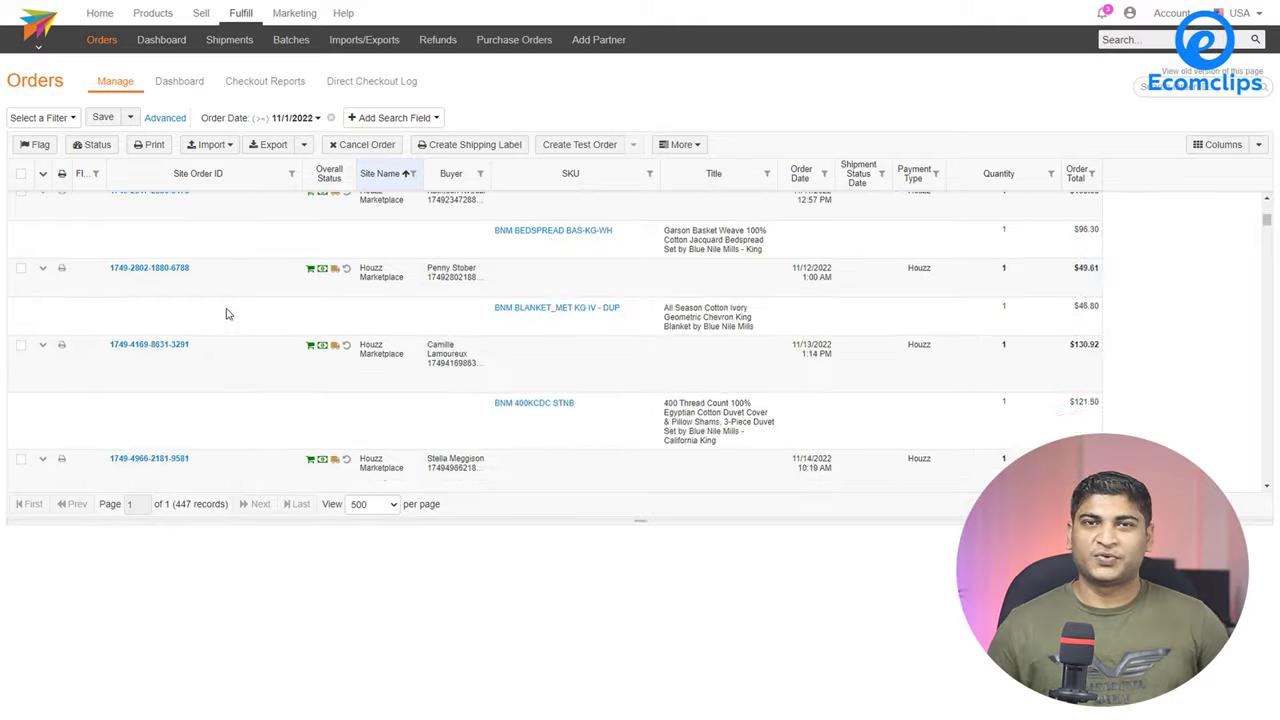
{"action": "scroll", "coordinate": [226, 314], "scroll_direction": "down", "scroll_amount": 5}
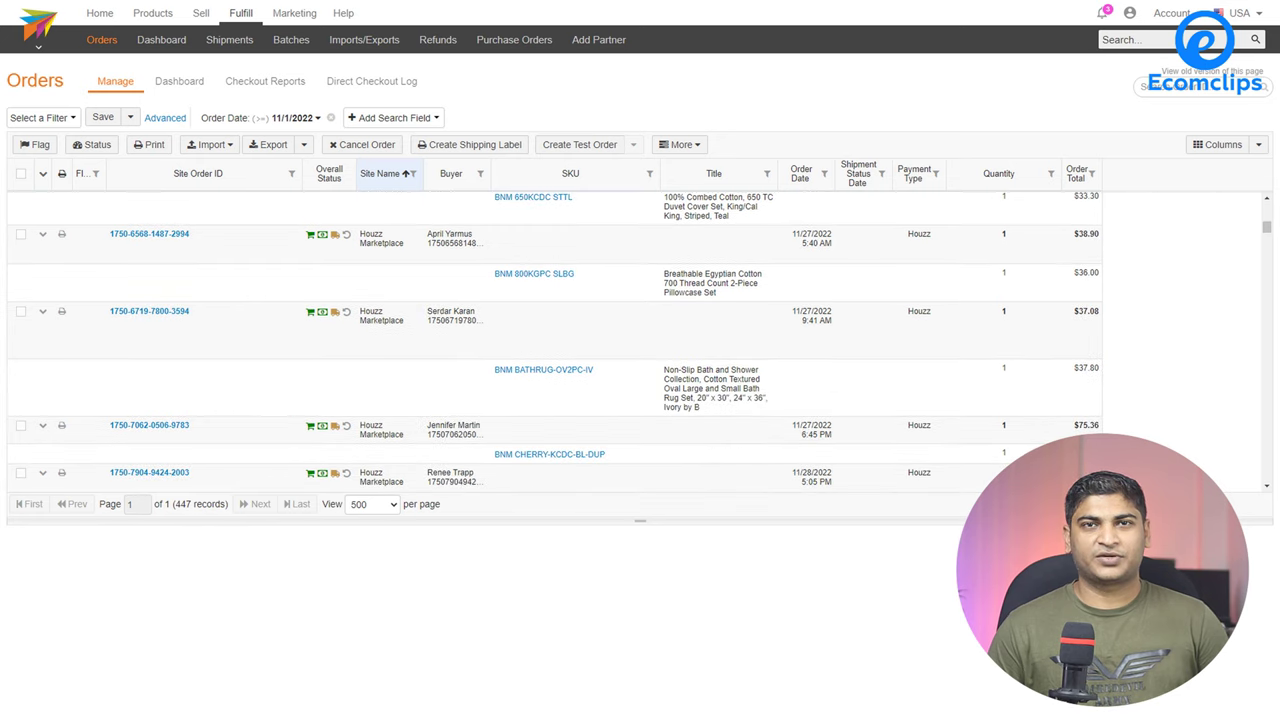
Open the unshipped Houzz order for the shag runner rug
{"action": "scroll", "coordinate": [391, 298], "scroll_direction": "up", "scroll_amount": 3}
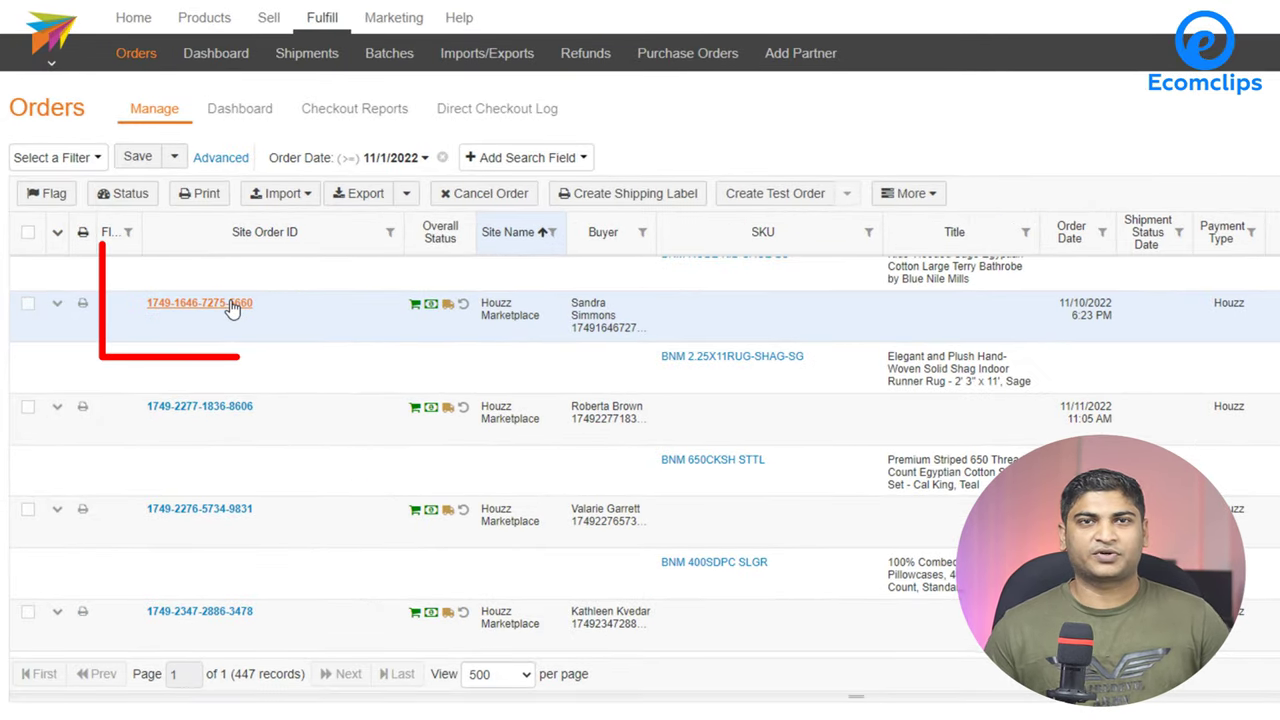
{"action": "left_click", "coordinate": [231, 306]}
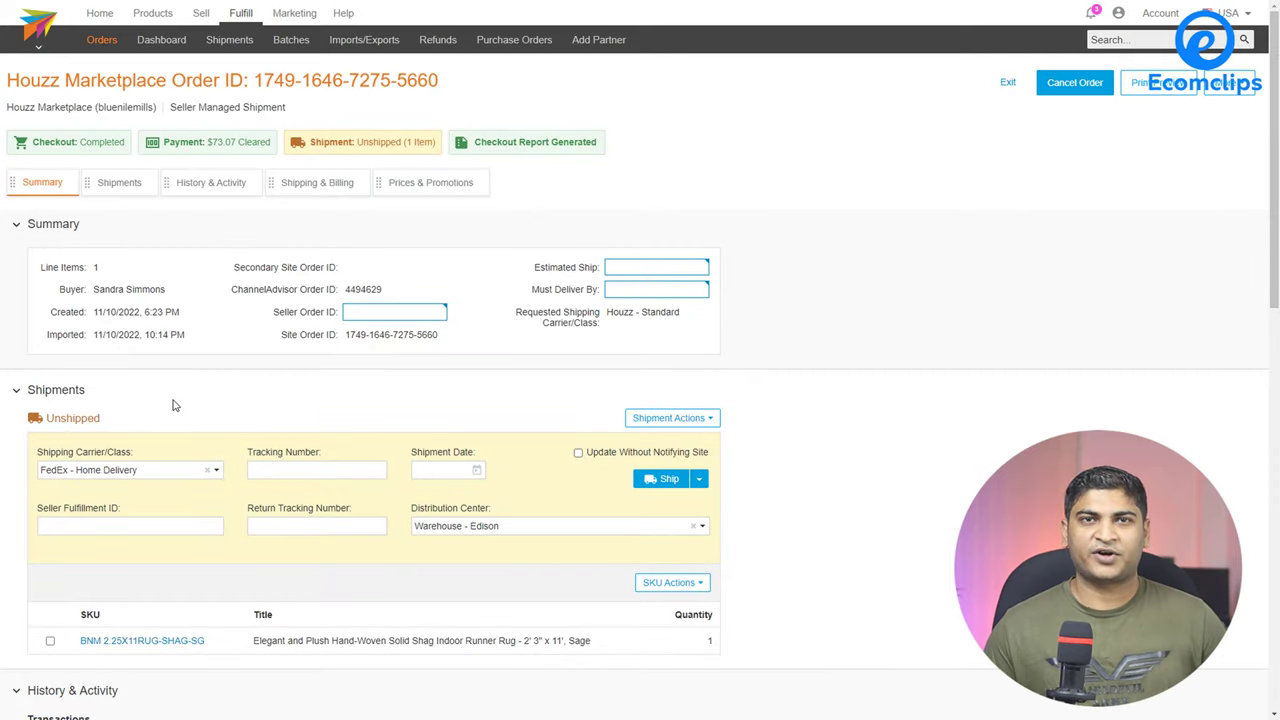
{"action": "scroll", "coordinate": [172, 405], "scroll_direction": "down", "scroll_amount": 1}
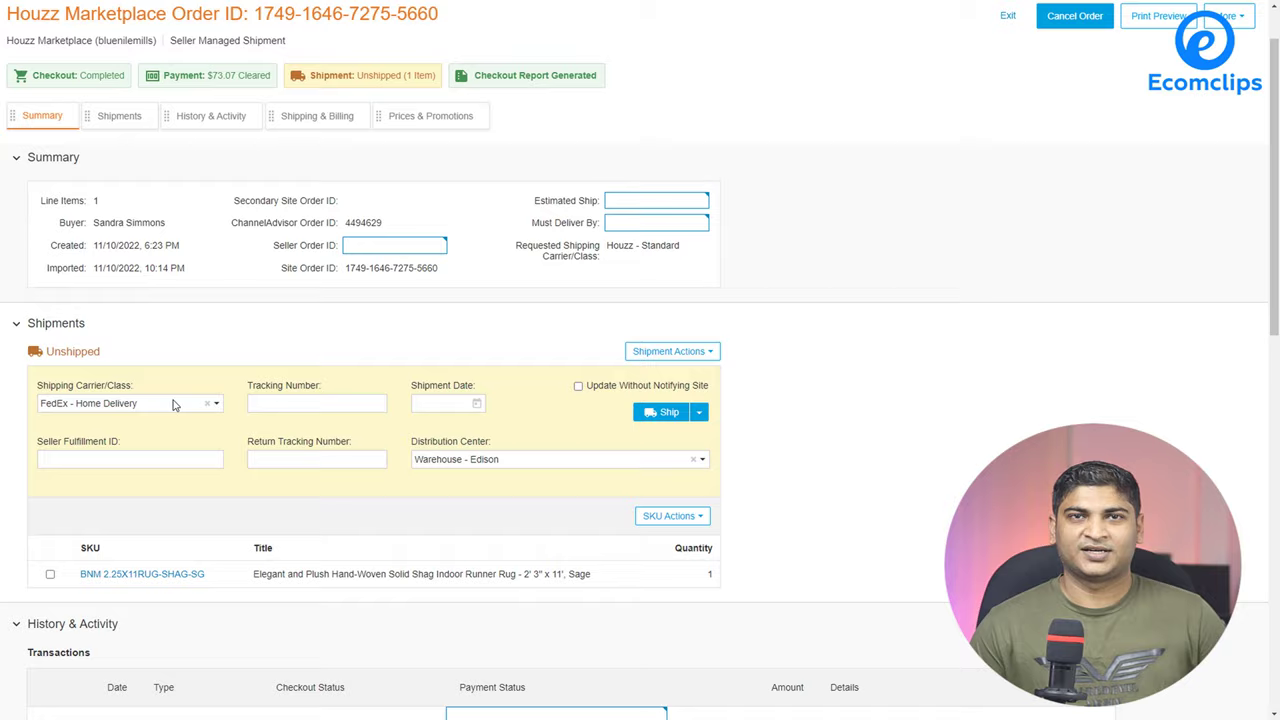
{"action": "scroll", "coordinate": [172, 405], "scroll_direction": "down", "scroll_amount": 1}
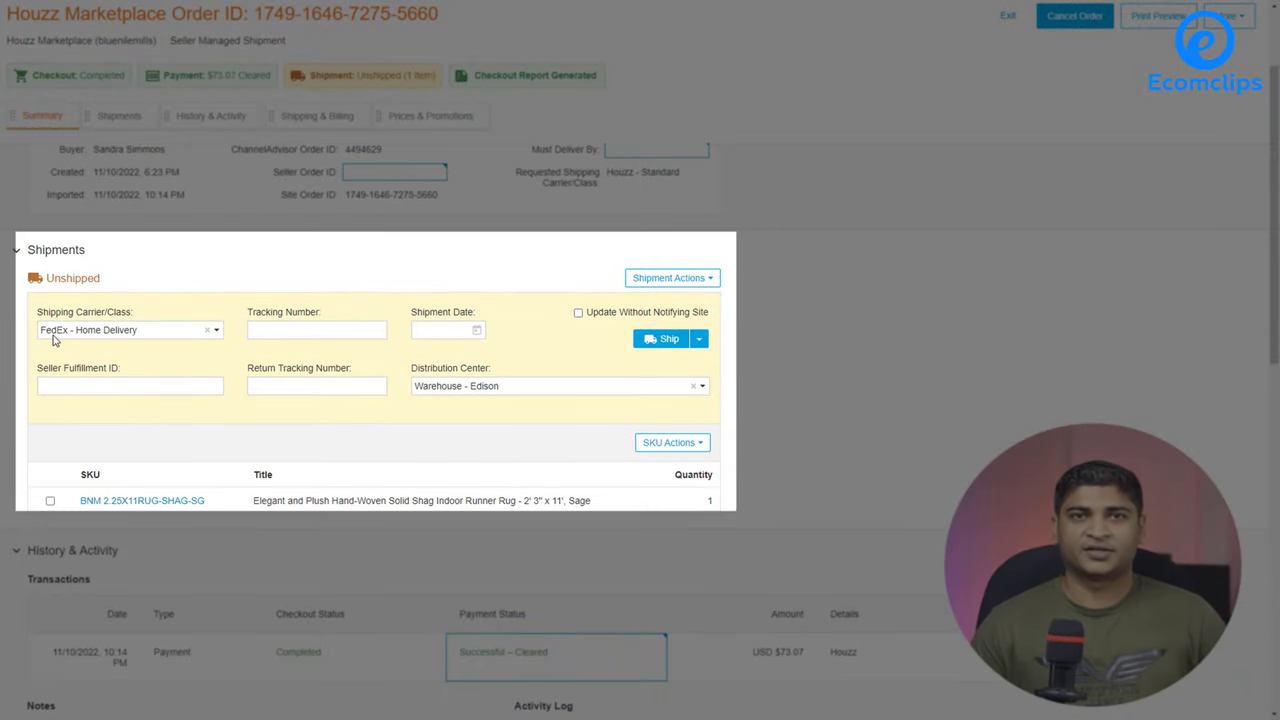
Choose FedEx as the shipping carrier and paste in the tracking number
{"action": "left_click", "coordinate": [156, 340]}
{"action": "left_click", "coordinate": [166, 316]}
{"action": "left_click", "coordinate": [231, 336]}
{"action": "left_click", "coordinate": [245, 385]}
{"action": "left_click", "coordinate": [279, 330]}
{"action": "key", "text": "ctrl+v"}
Set the shipment date to 12/29/2022
{"action": "left_click", "coordinate": [447, 330]}
{"action": "left_click", "coordinate": [531, 529]}
{"action": "left_click", "coordinate": [669, 278]}
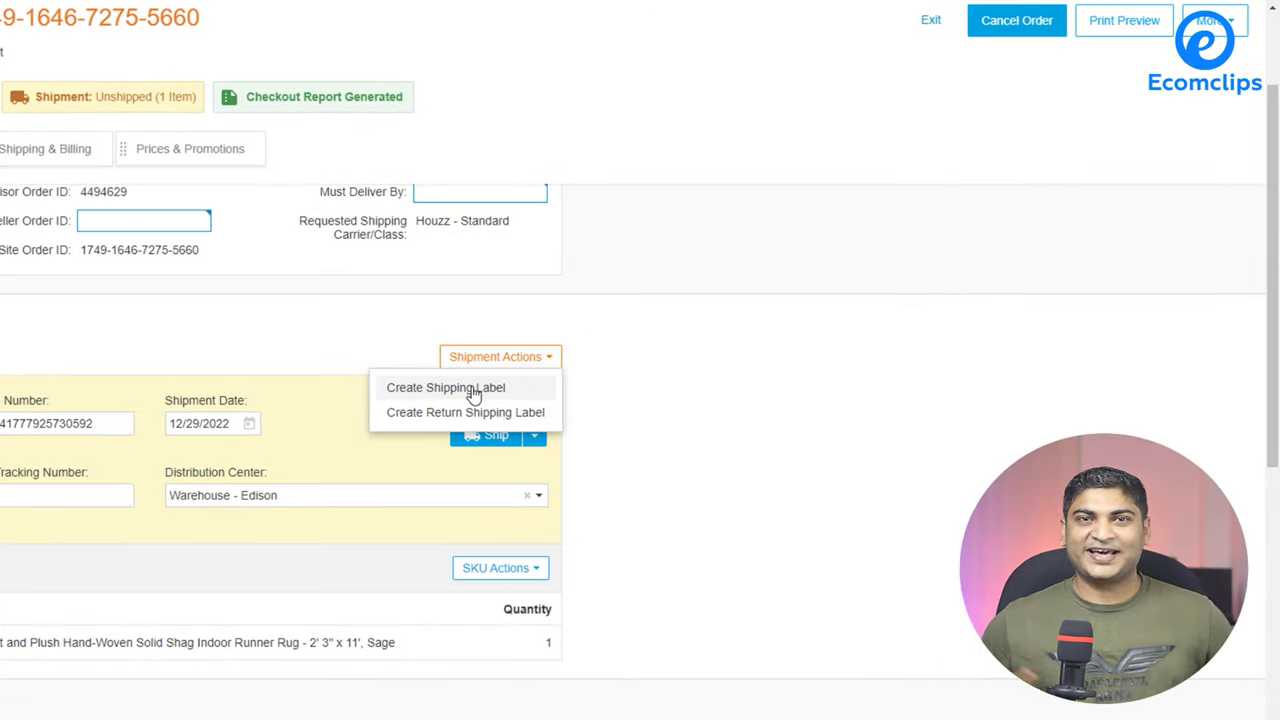
Bring up the Create Shipping Label form for the rug order and review it
{"action": "left_click", "coordinate": [438, 392]}
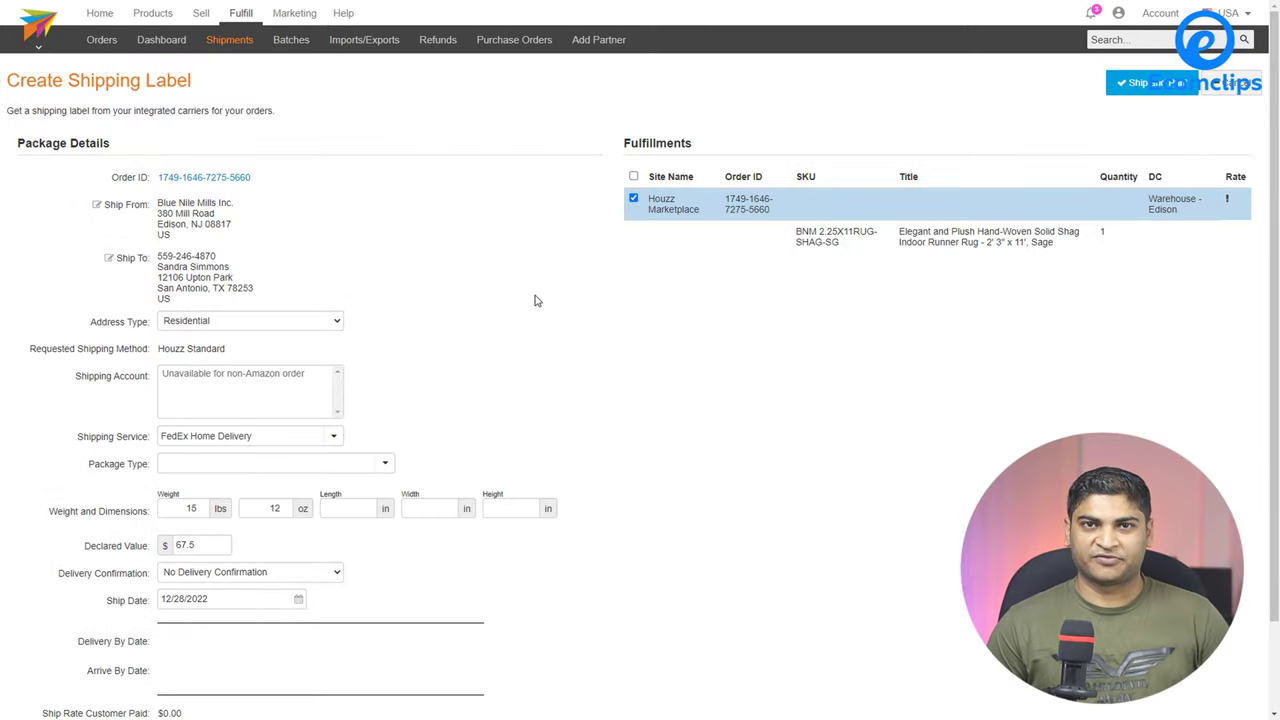
{"action": "scroll", "coordinate": [535, 300], "scroll_direction": "down", "scroll_amount": 1}
{"action": "scroll", "coordinate": [290, 360], "scroll_direction": "down", "scroll_amount": 1}
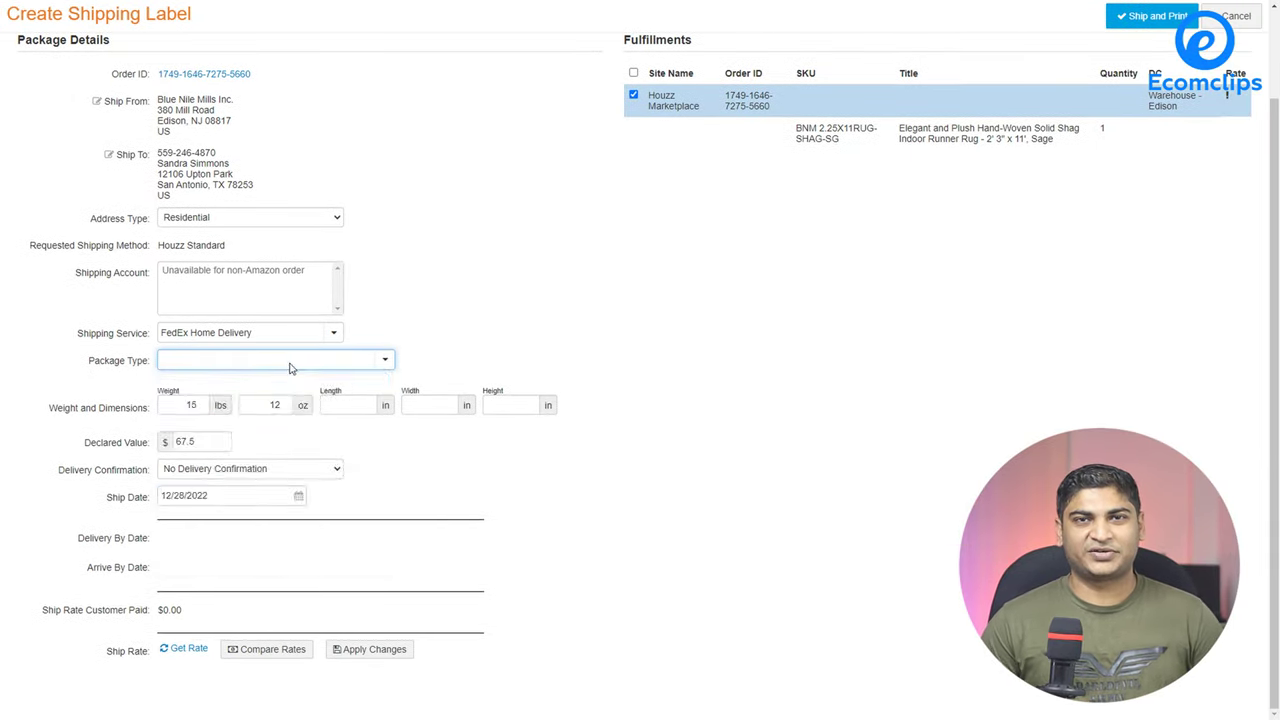
{"action": "scroll", "coordinate": [364, 316], "scroll_direction": "up", "scroll_amount": 2}
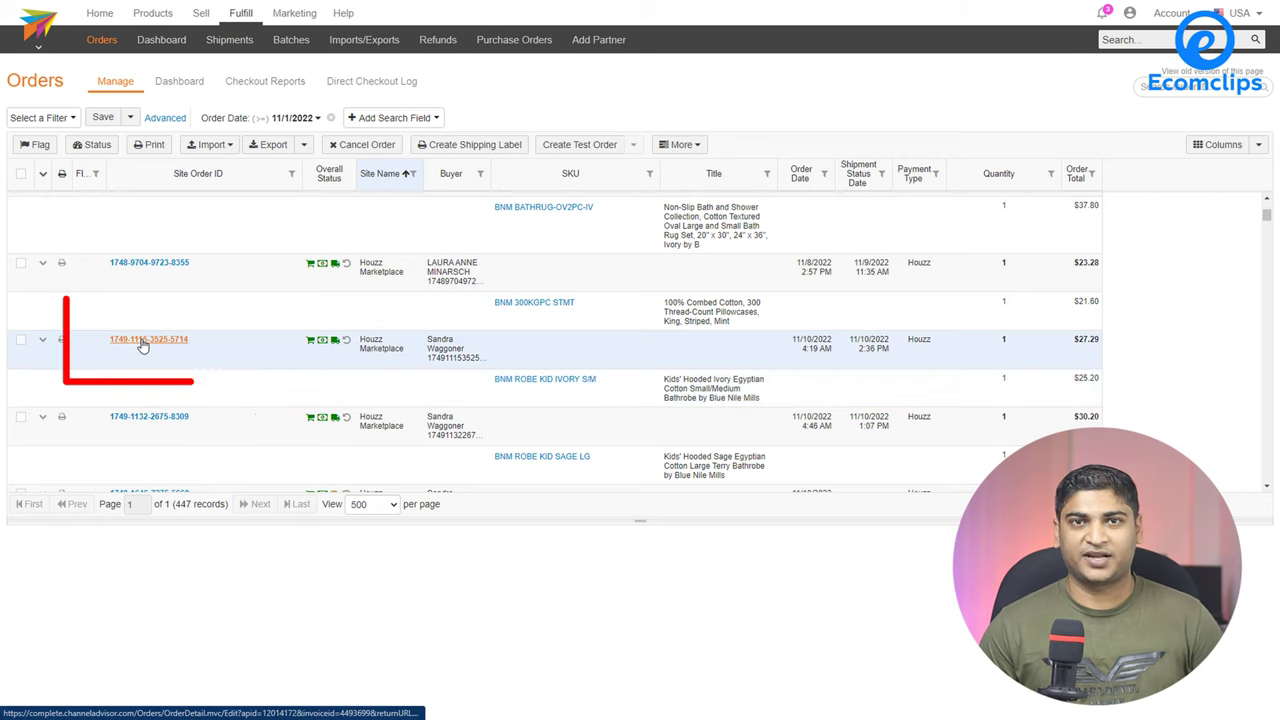
Open the shipped kids' bathrobe order and paste its seller fulfillment ID and return tracking number
{"action": "left_click", "coordinate": [150, 341]}
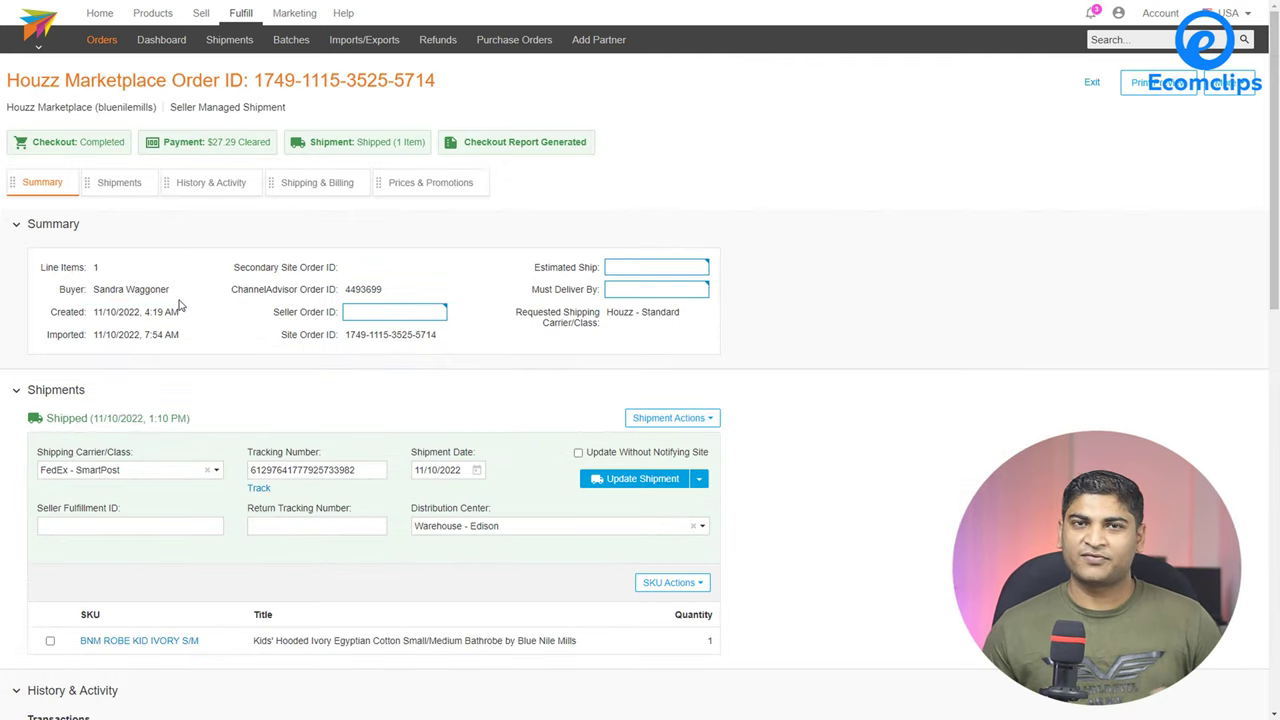
{"action": "scroll", "coordinate": [180, 305], "scroll_direction": "down", "scroll_amount": 3}
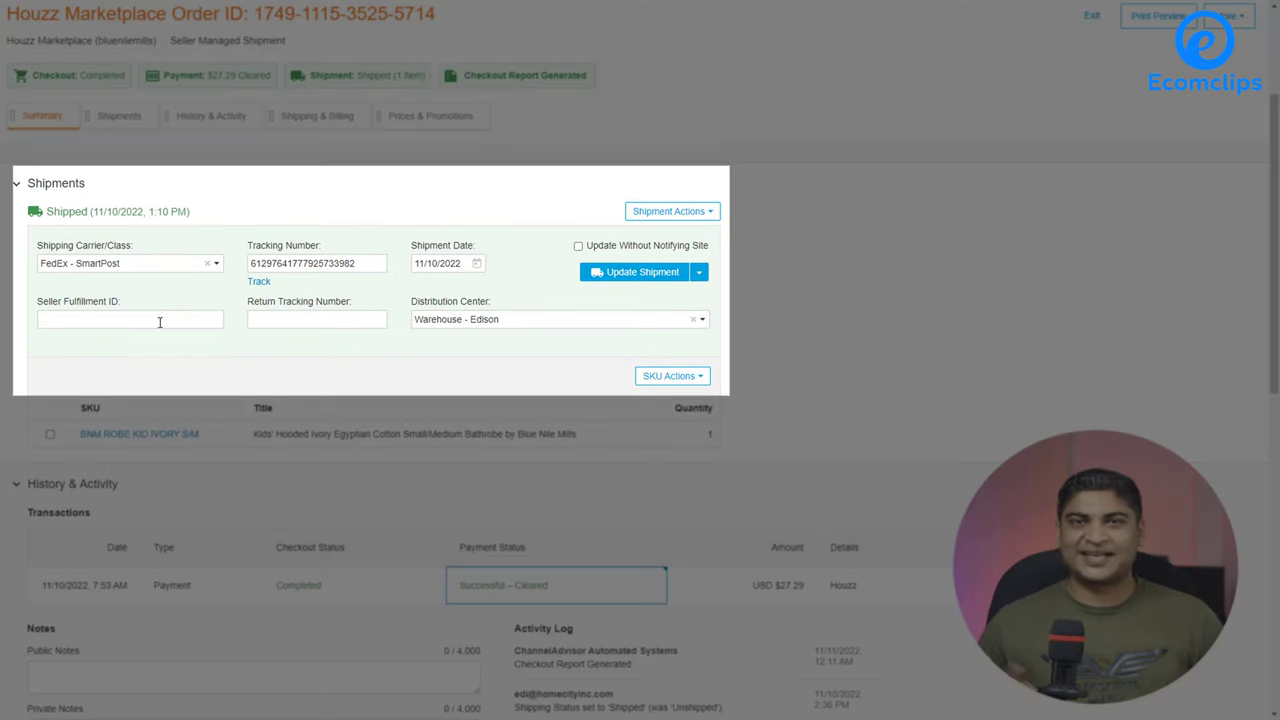
{"action": "left_click", "coordinate": [160, 321]}
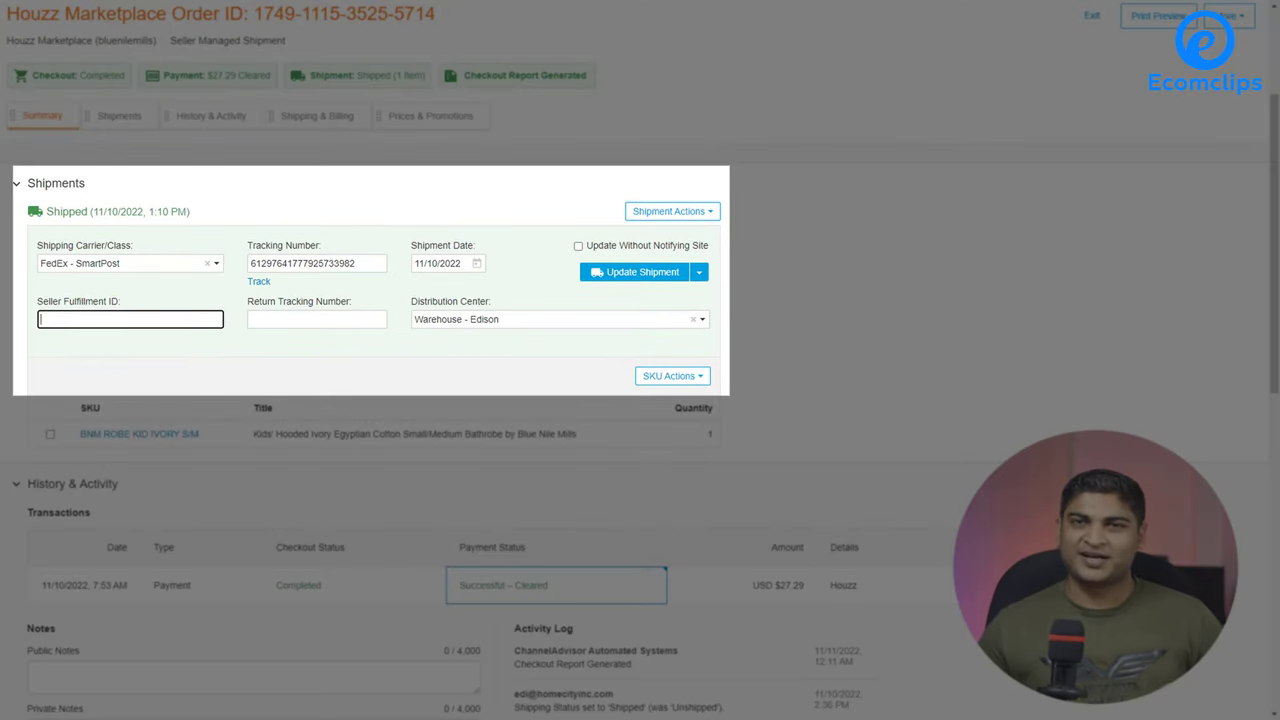
{"action": "type", "text": "4512598"}
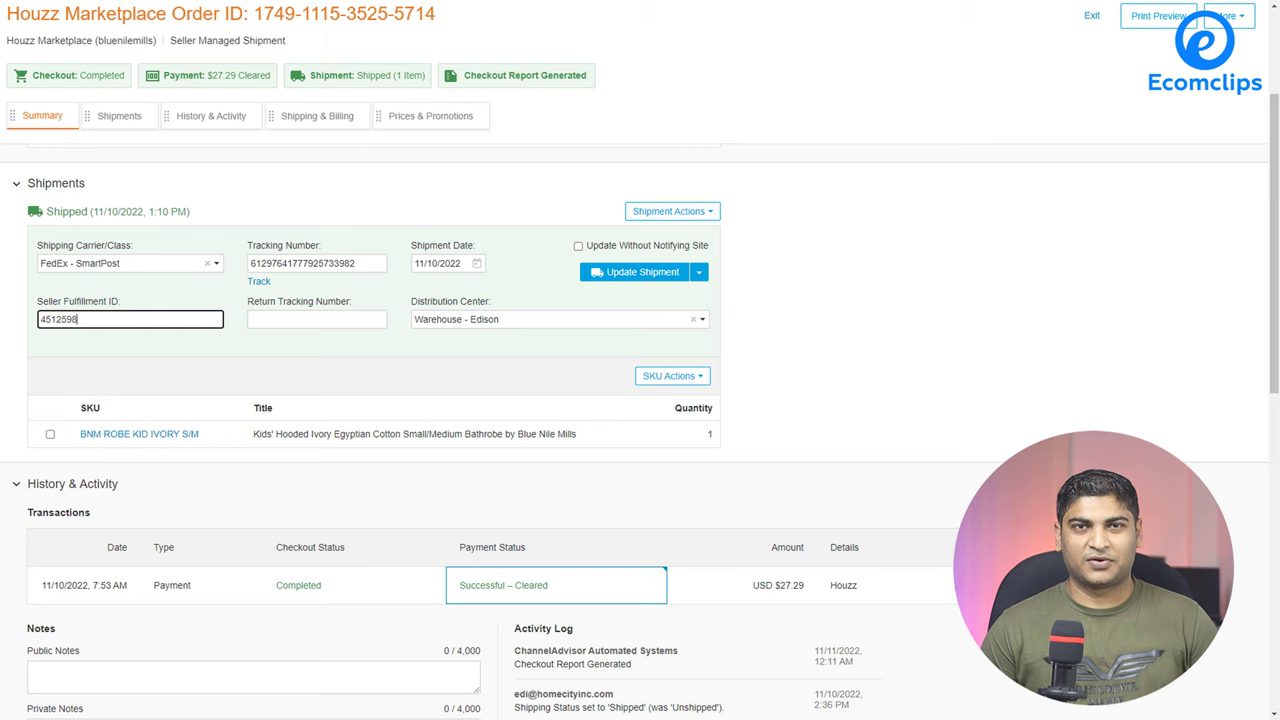
{"action": "left_click", "coordinate": [322, 319]}
{"action": "key", "text": "ctrl+v"}
Set the distribution center to Warehouse - Edison
{"action": "left_click", "coordinate": [520, 325]}
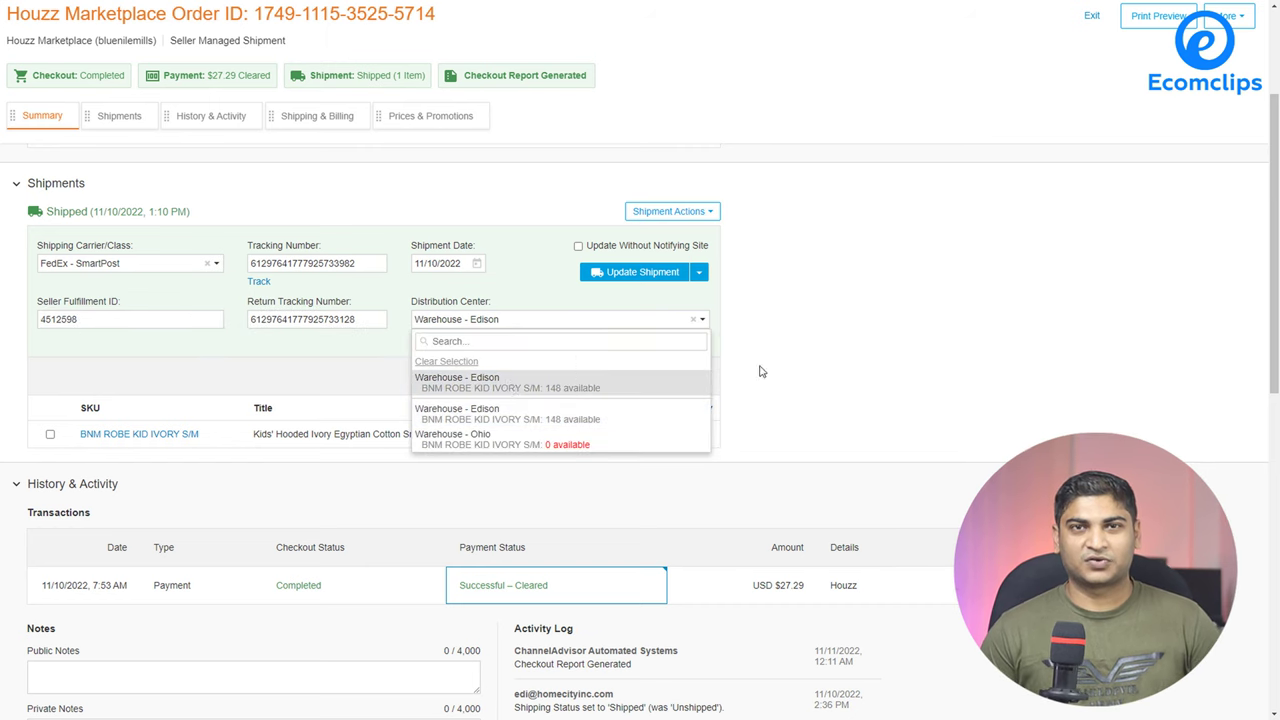
{"action": "left_click", "coordinate": [565, 357]}
{"action": "left_click", "coordinate": [575, 321]}
{"action": "left_click", "coordinate": [470, 408]}
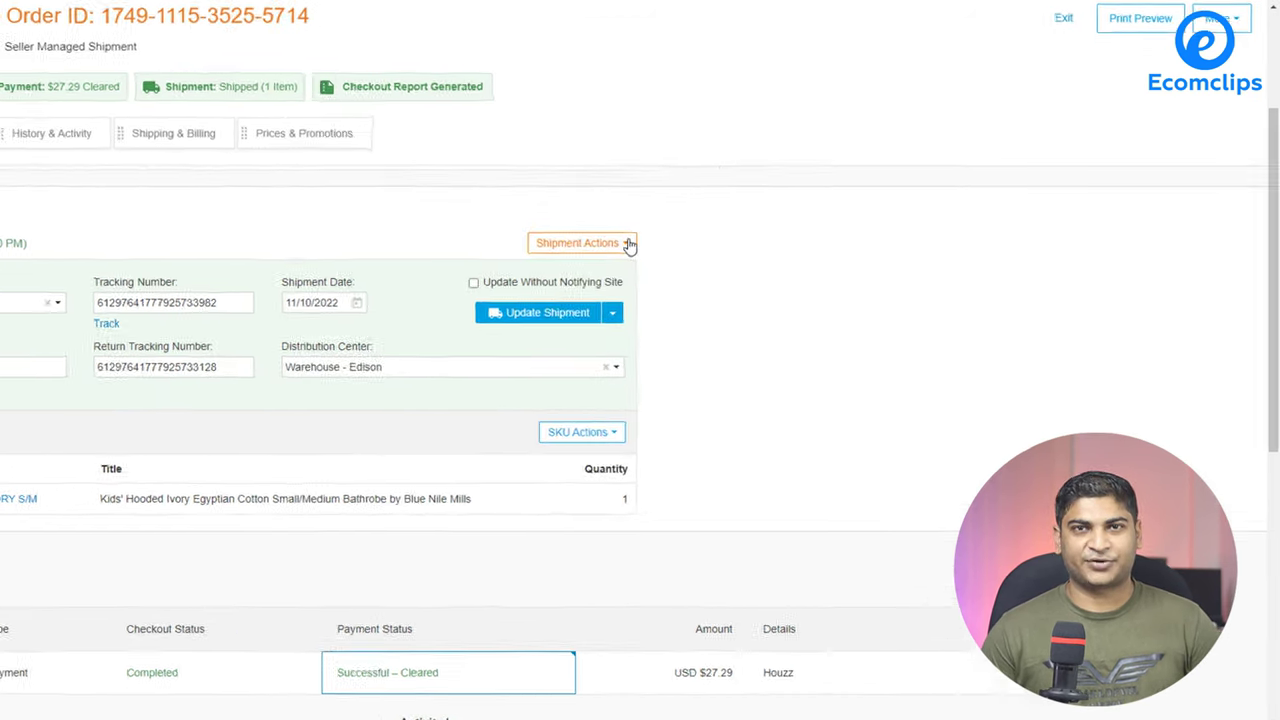
Create a return shipping label for the bathrobe order from Shipment Actions
{"action": "left_click", "coordinate": [700, 211]}
{"action": "left_click", "coordinate": [470, 346]}
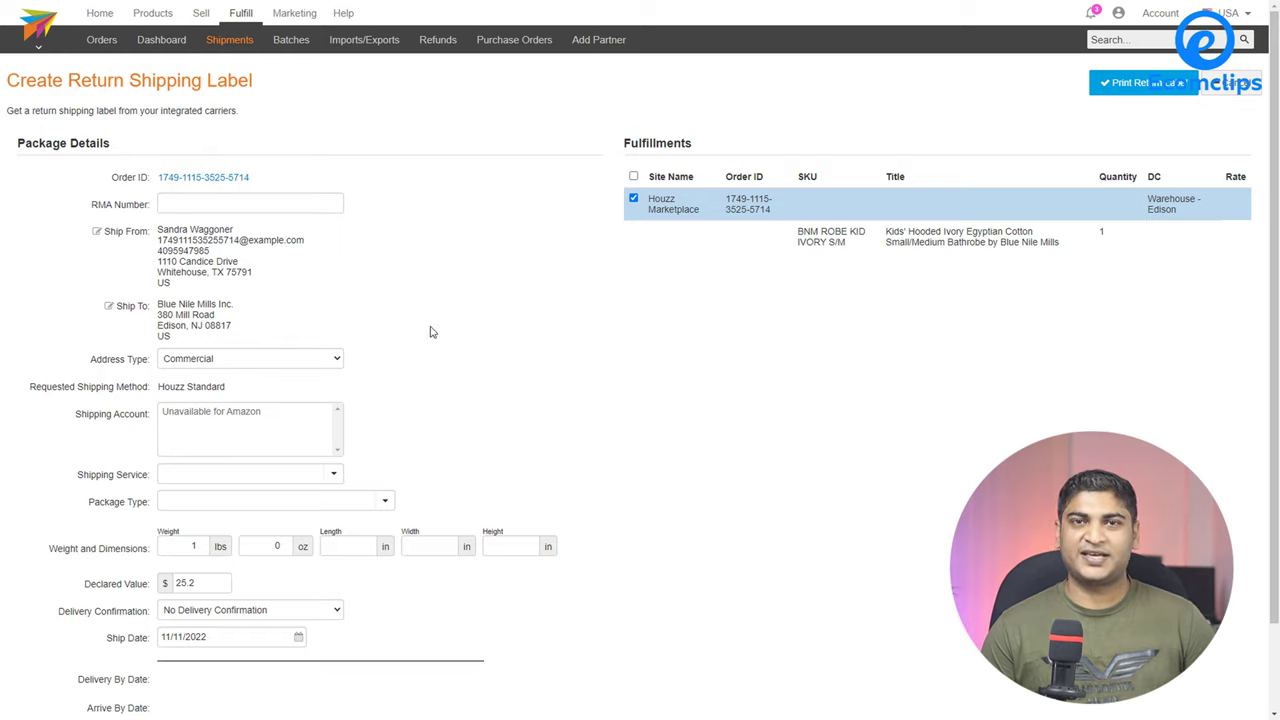
{"action": "scroll", "coordinate": [386, 314], "scroll_direction": "down", "scroll_amount": 1}
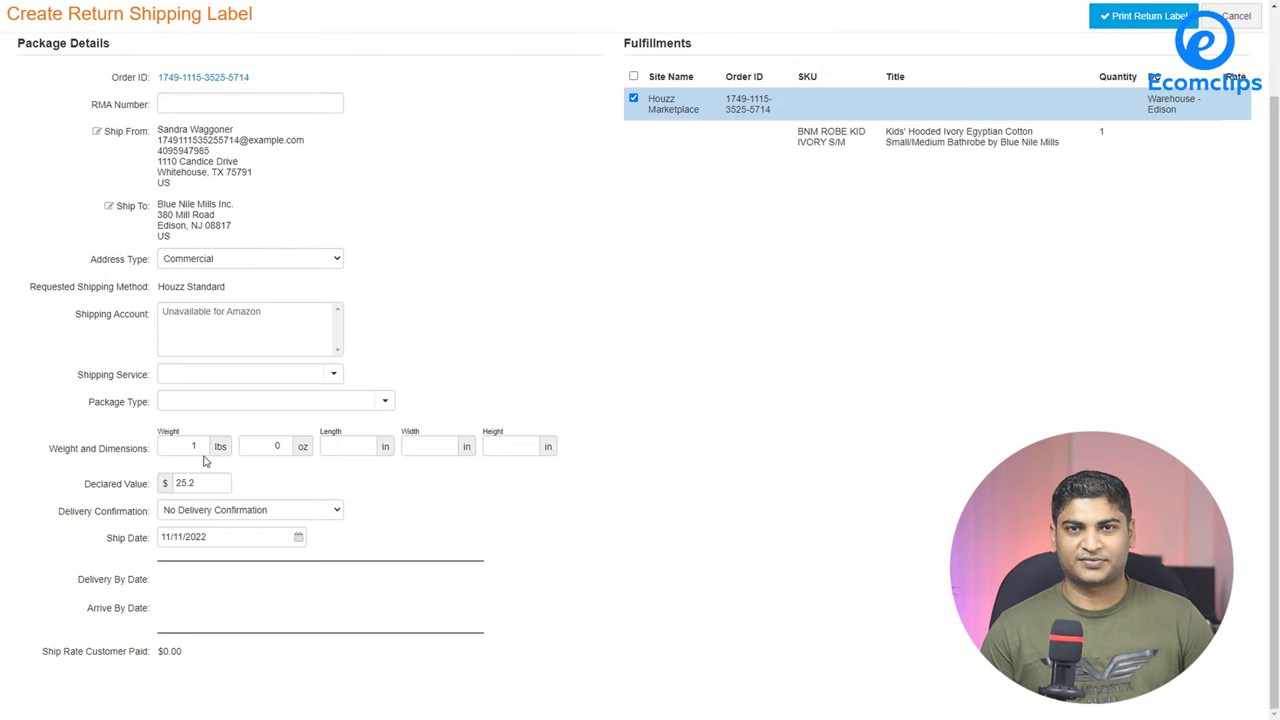
Check the Ship Date calendar, leaving the 11/11/2022 ship date unchanged
{"action": "left_click", "coordinate": [254, 538]}
{"action": "left_click", "coordinate": [425, 538]}
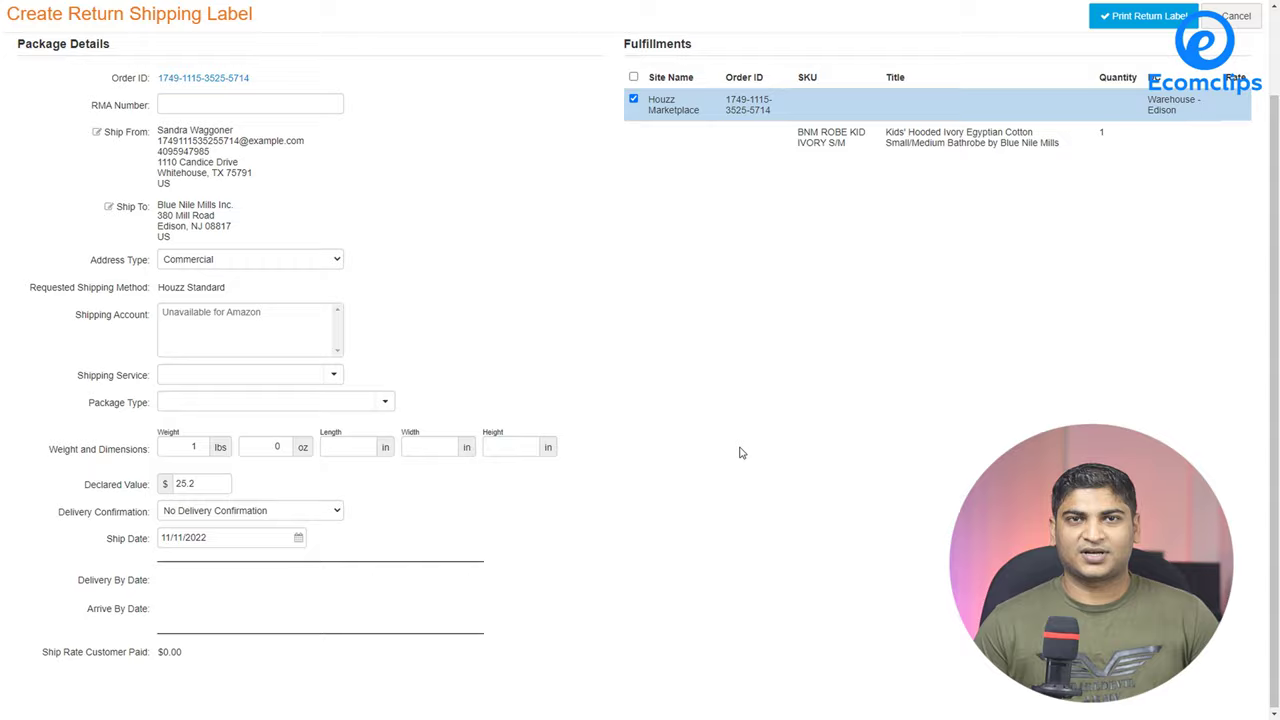
{"action": "scroll", "coordinate": [741, 453], "scroll_direction": "up", "scroll_amount": 1}
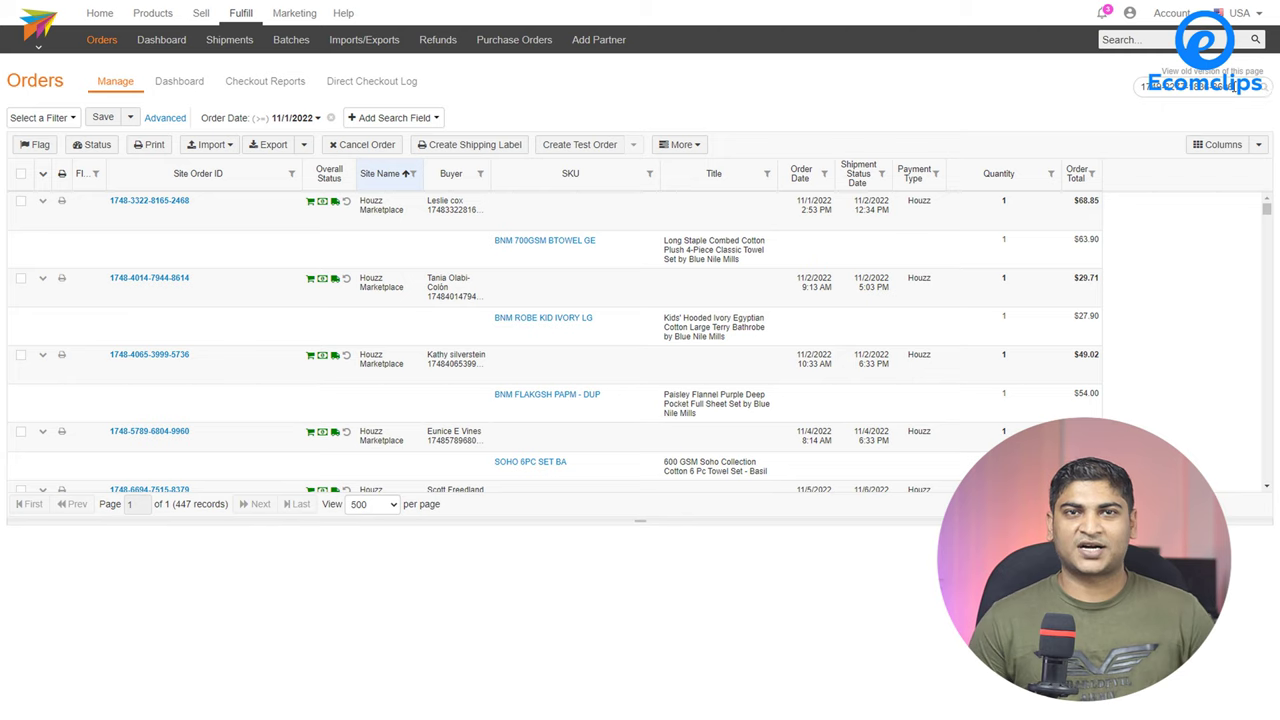
Look up the cotton sheet set order and cancel it citing No Item Inventory Available
{"action": "left_click", "coordinate": [1263, 87]}
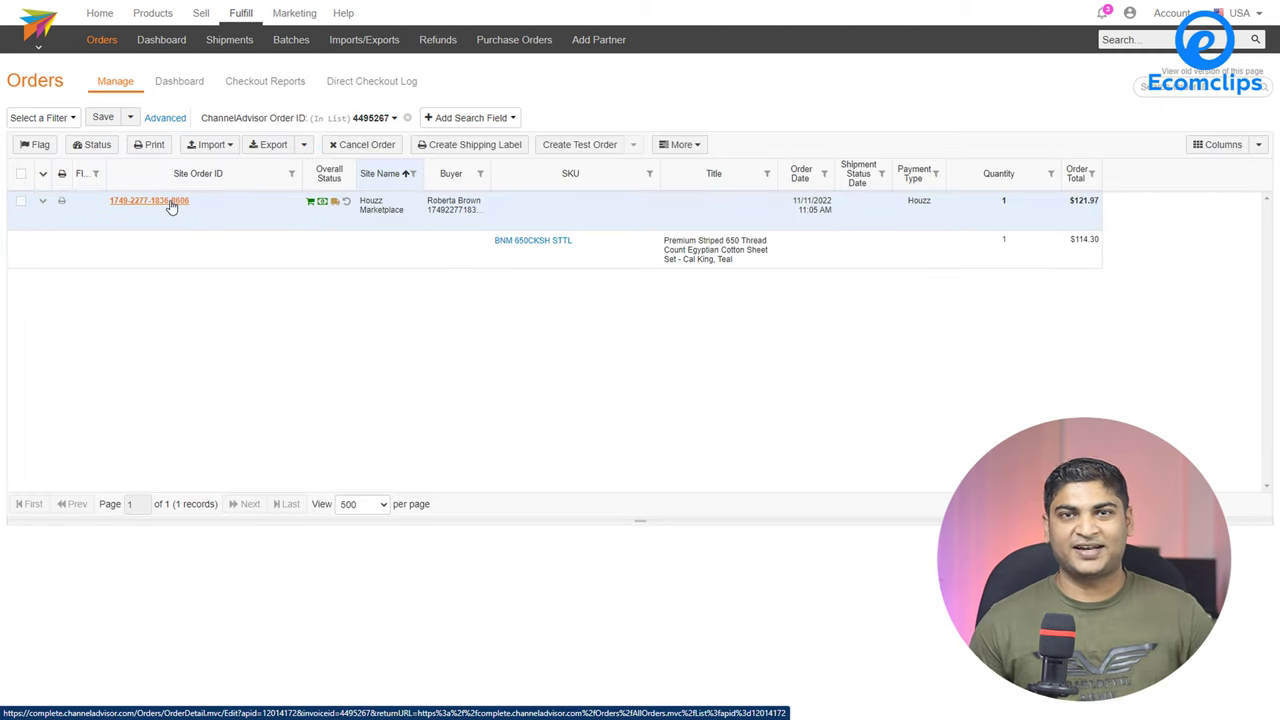
{"action": "left_click", "coordinate": [171, 206]}
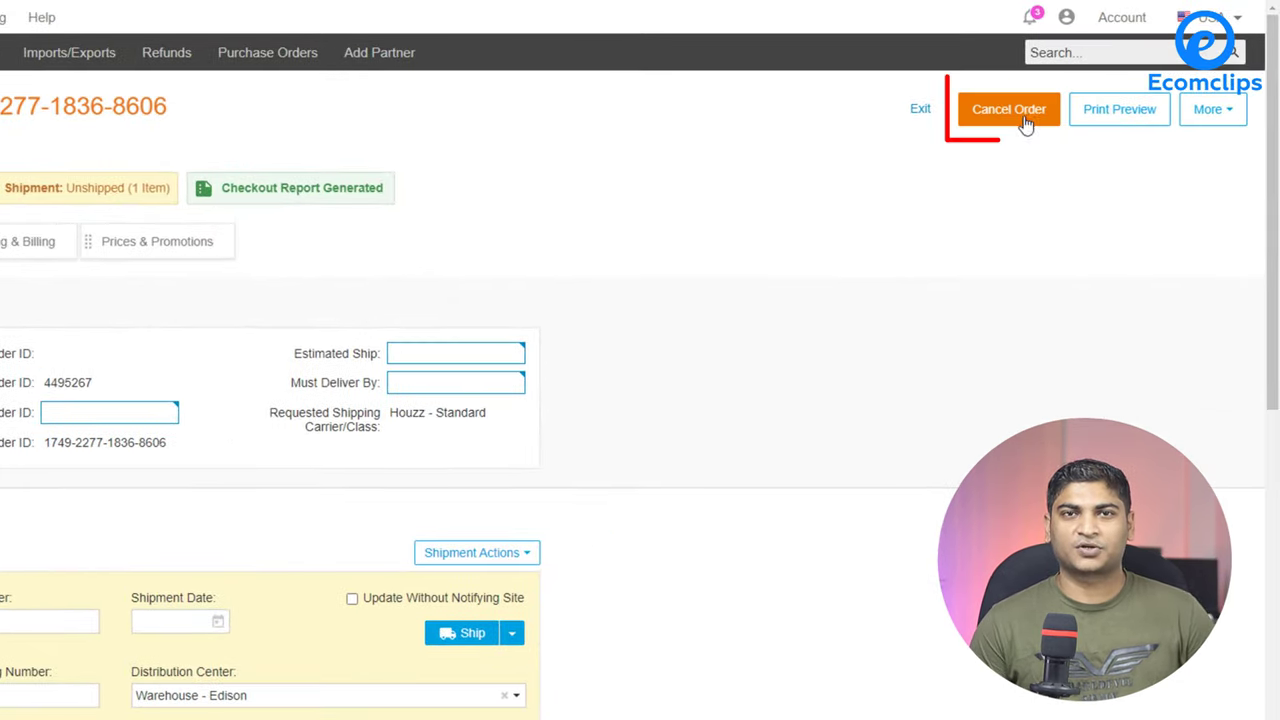
{"action": "left_click", "coordinate": [1063, 87]}
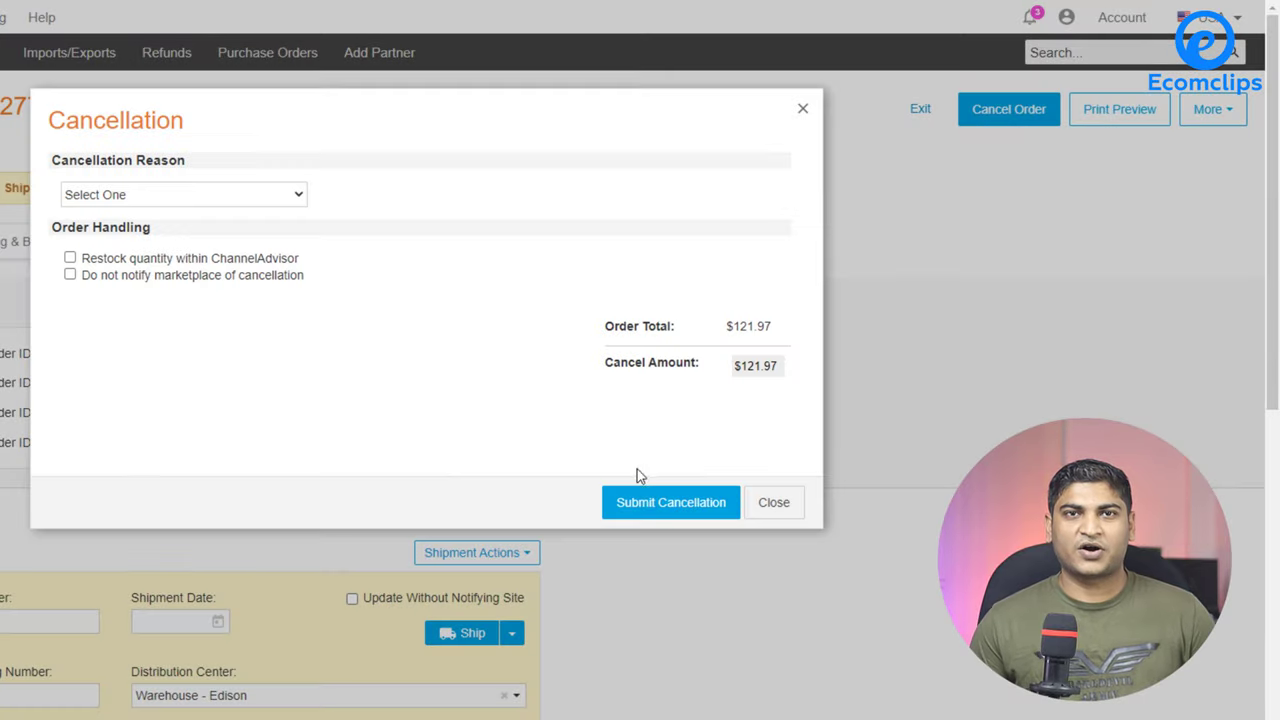
{"action": "left_click", "coordinate": [216, 197]}
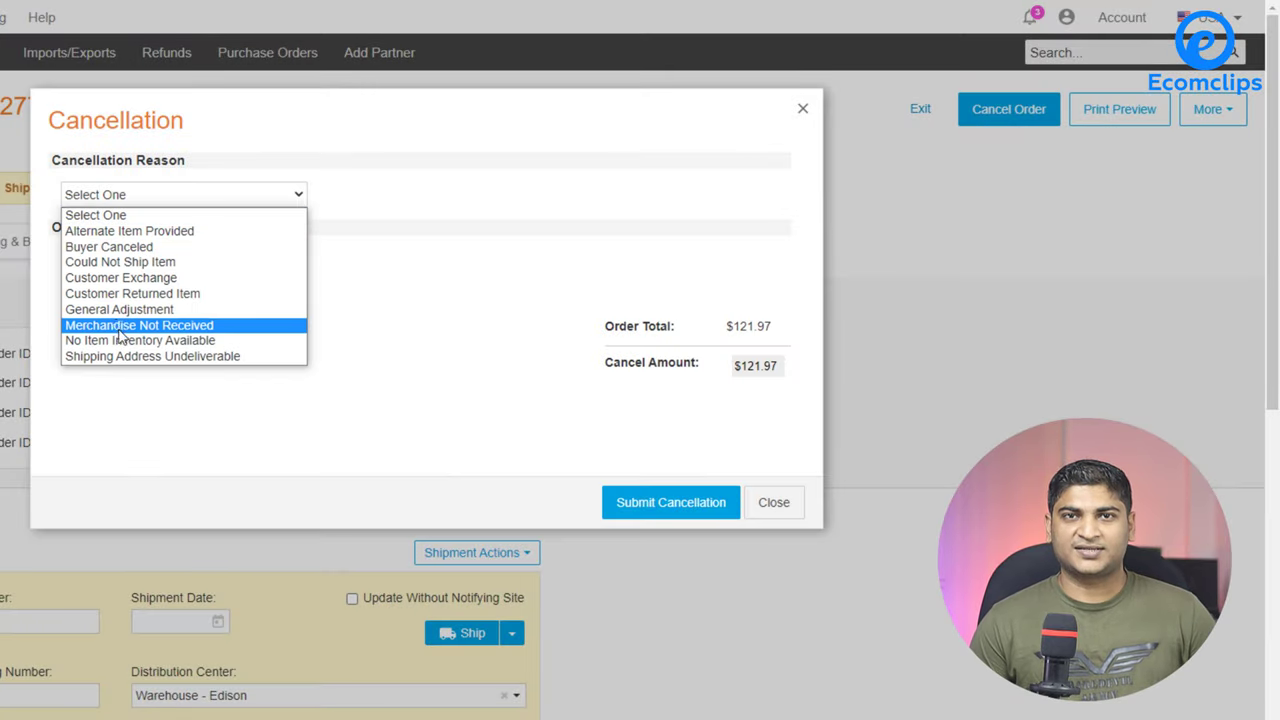
{"action": "left_click", "coordinate": [150, 341]}
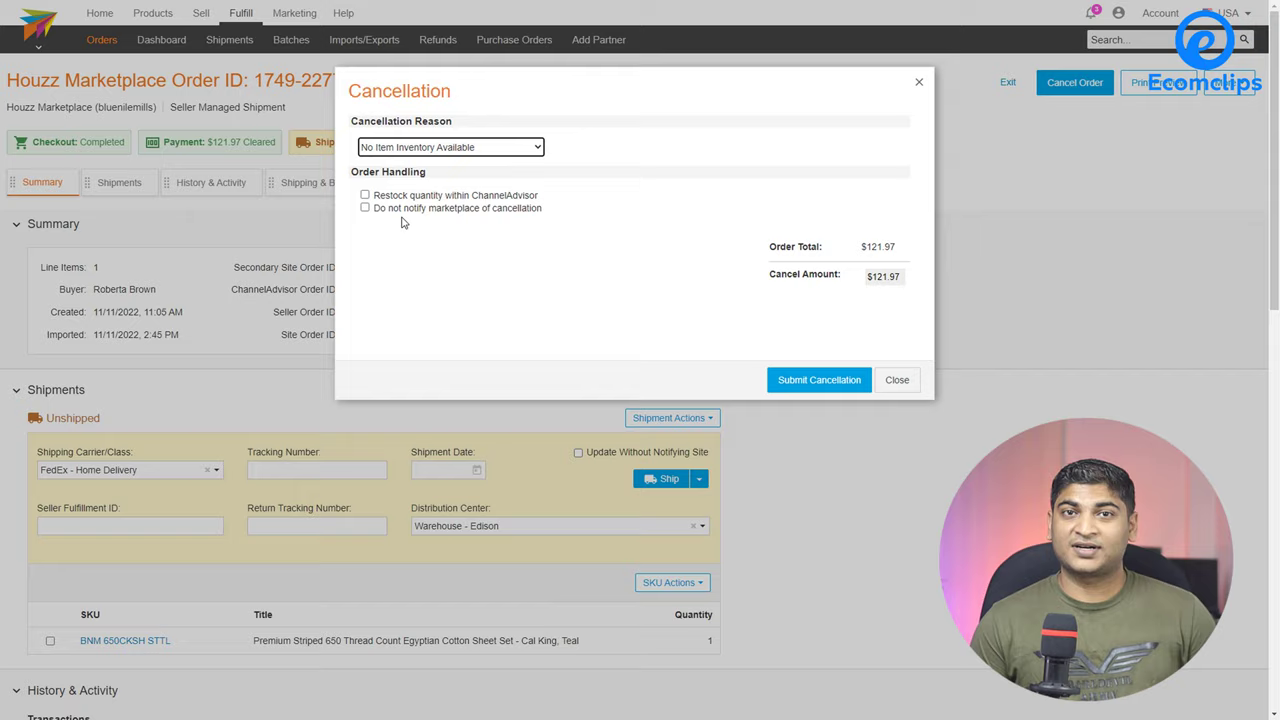